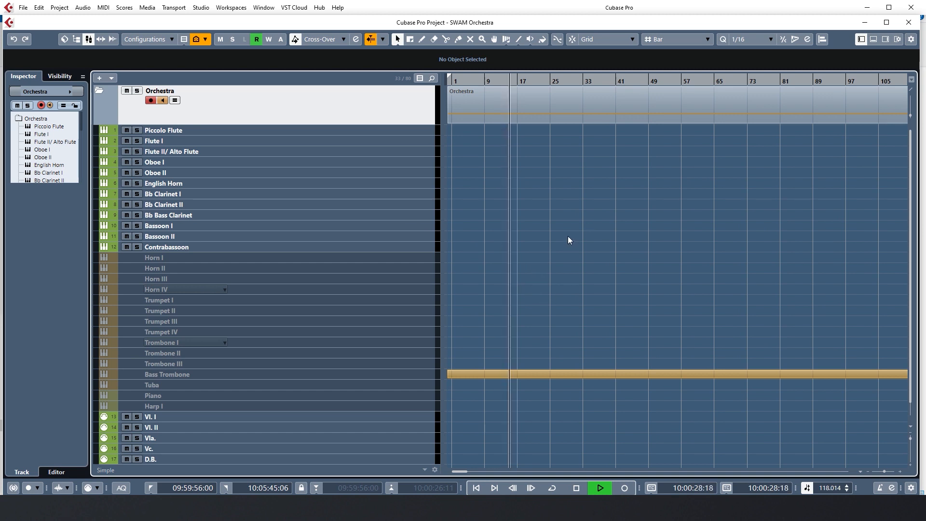
- Browse the woodwind and string tracks and show the basic track settings for Flute I
click(305, 128)
click(297, 142)
click(284, 162)
click(278, 173)
click(268, 195)
click(260, 216)
click(249, 235)
click(206, 417)
click(207, 448)
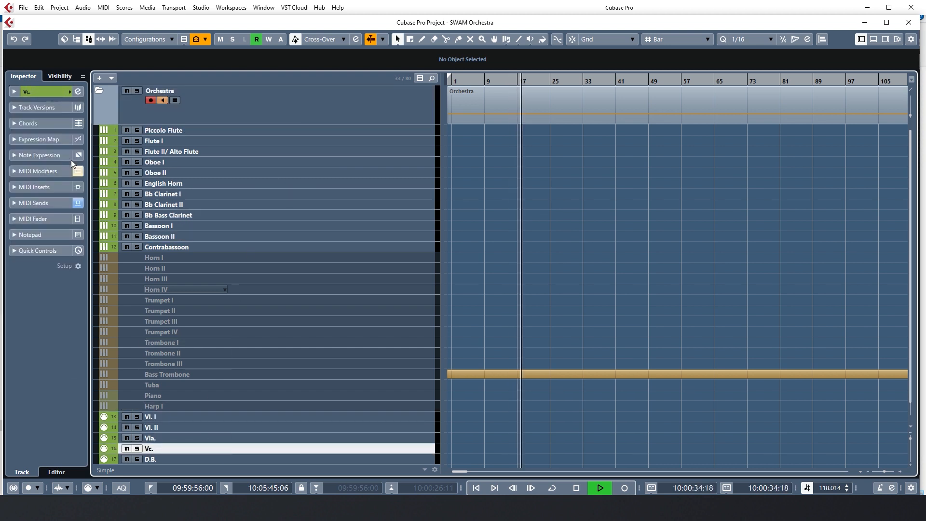
click(48, 93)
click(258, 142)
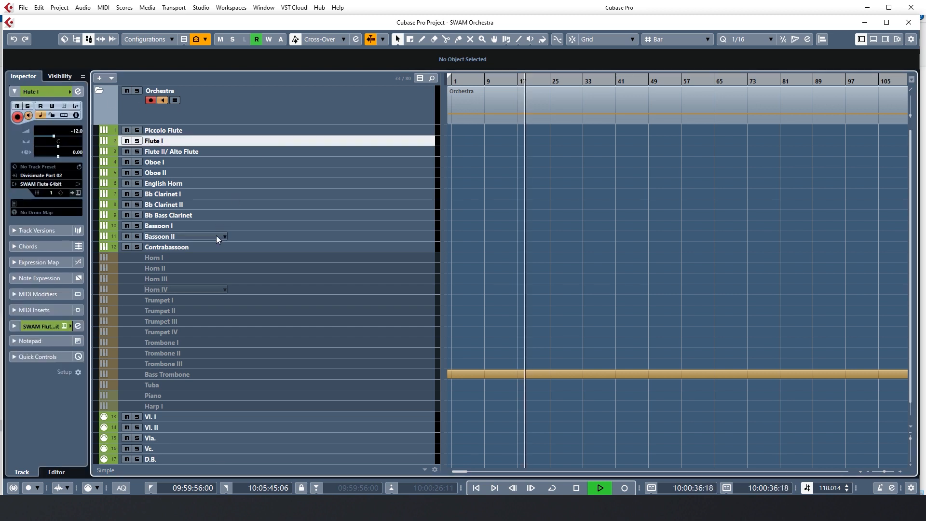
- Select in turn the disabled Horn I to Harp I tracks, the woodwinds, the strings from Vl. I to D.B., and the Orchestra folder
click(201, 259)
shift+click(189, 409)
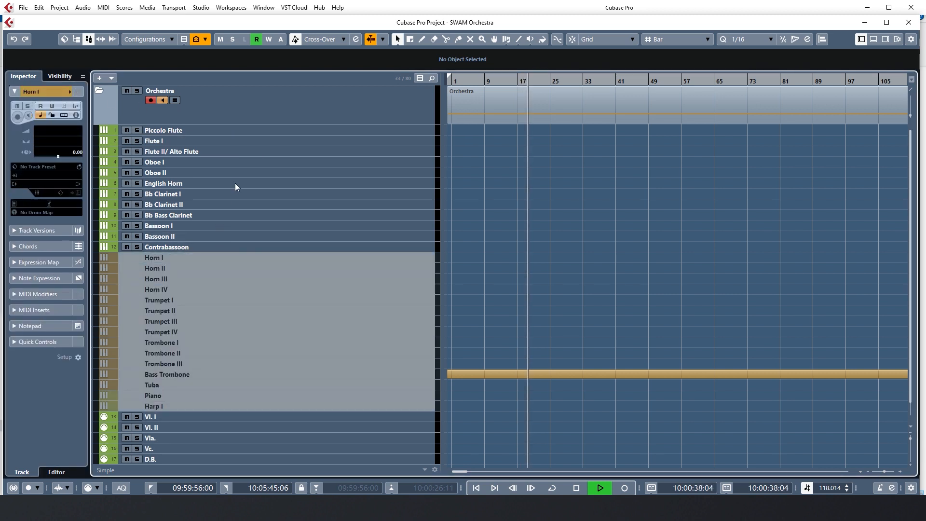
click(245, 131)
shift+click(238, 248)
click(237, 417)
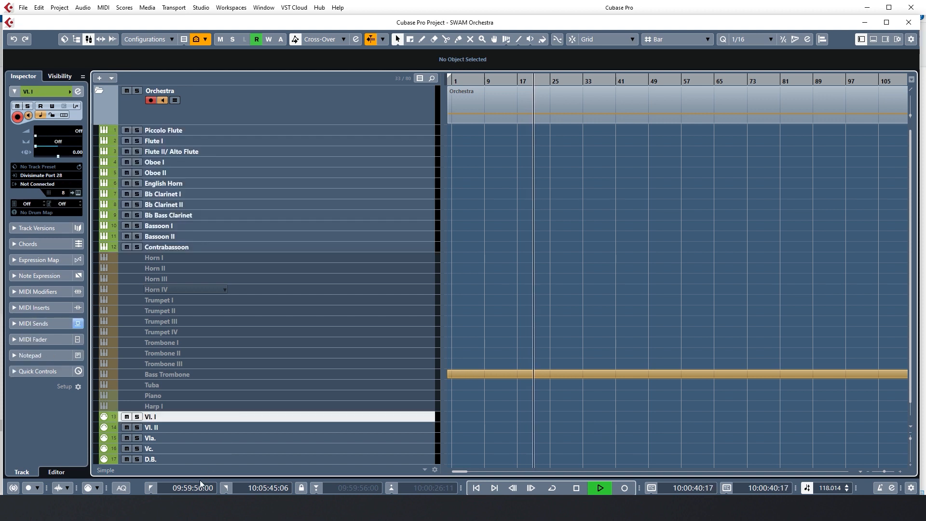
shift+click(211, 459)
click(273, 100)
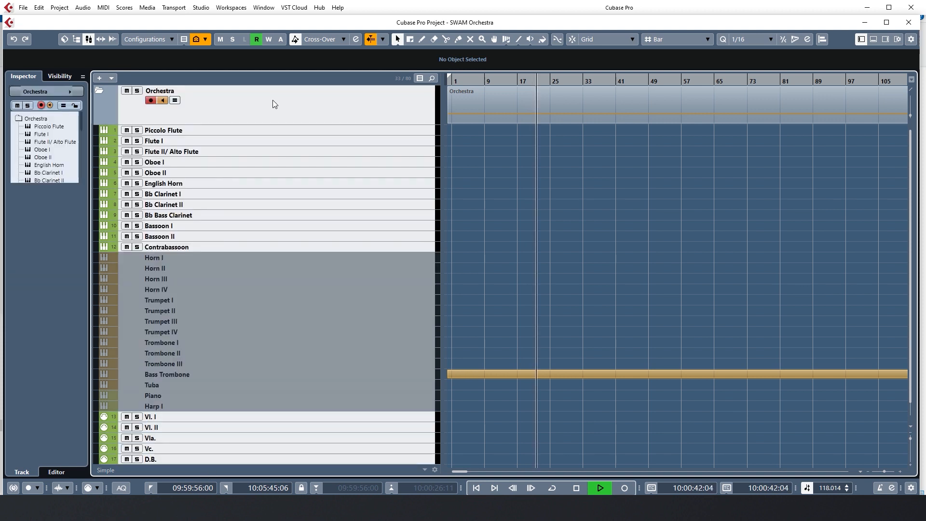
click(246, 103)
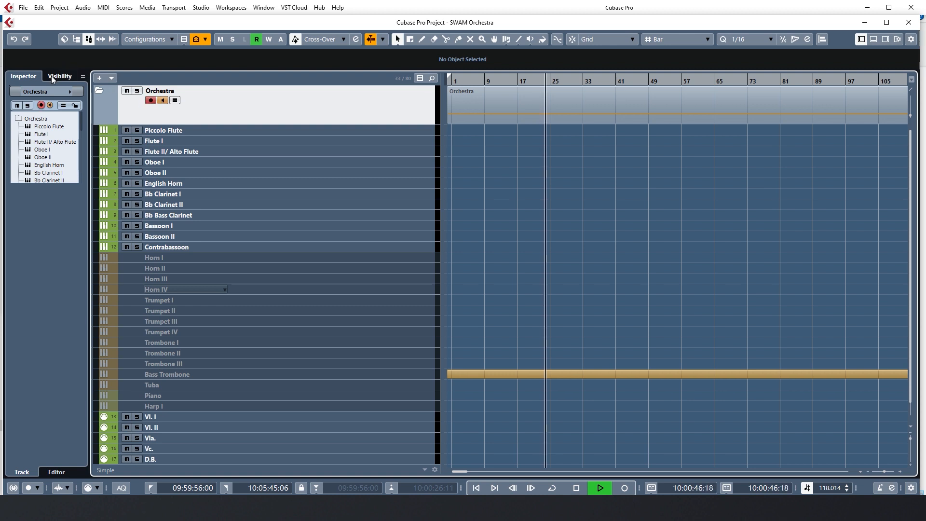
- Go through the tracks from Piccolo Flute to Bb Clarinet II and examine the SWAM Clarinet instrument of Bb Clarinet II
click(154, 131)
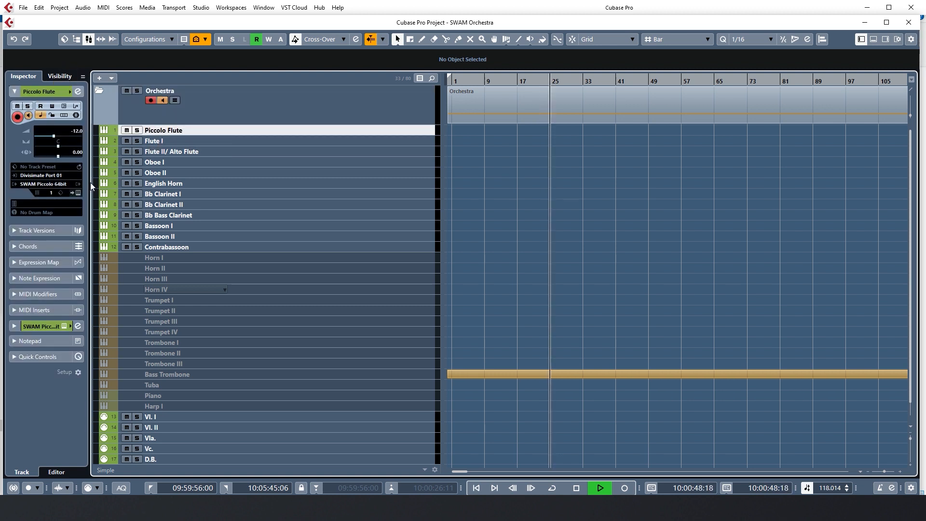
key(Down)
key(Down)
key(Down)
key(Down)
key(Down)
key(Down)
key(Down)
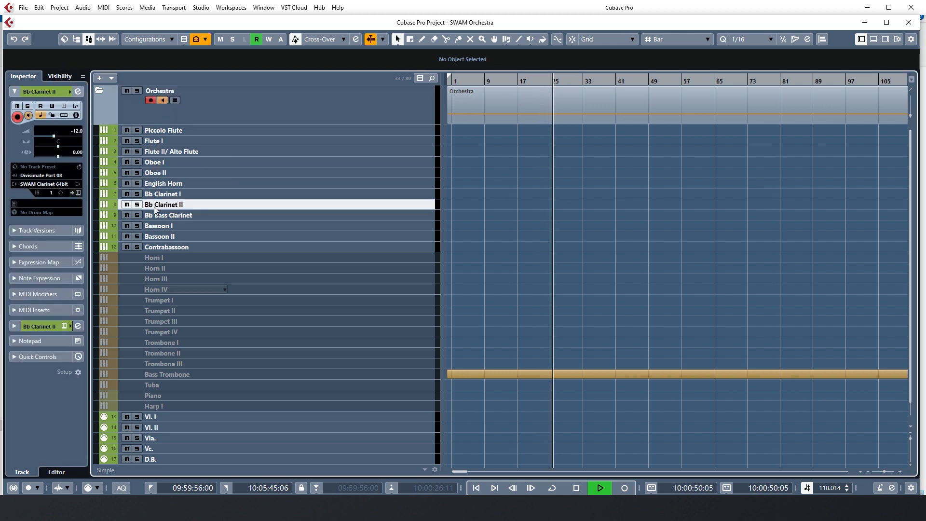
click(79, 193)
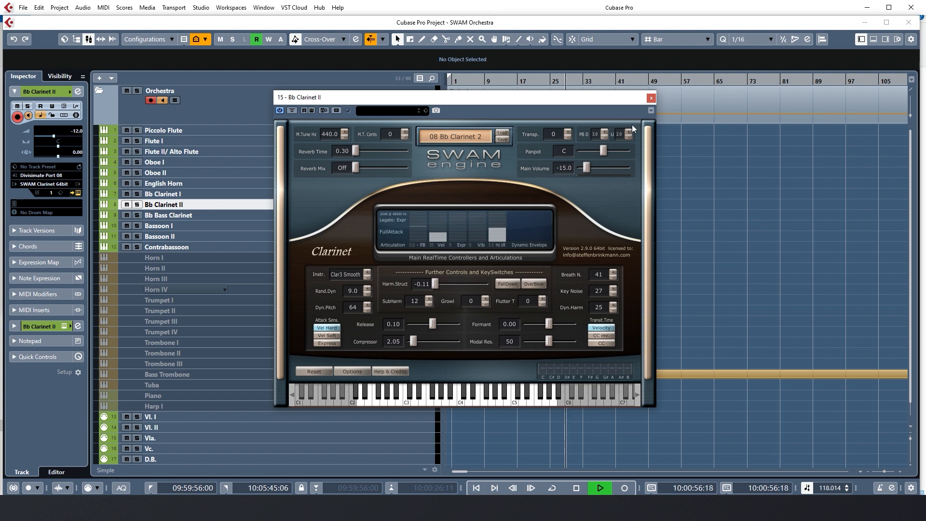
click(651, 99)
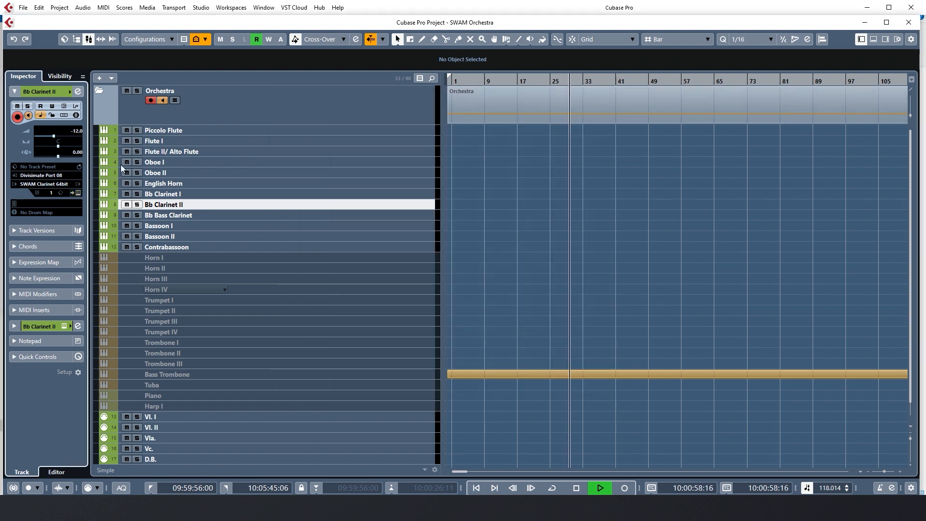
- Make the to STRINGS folder visible in the project and expand it to show its section subfolders
click(212, 108)
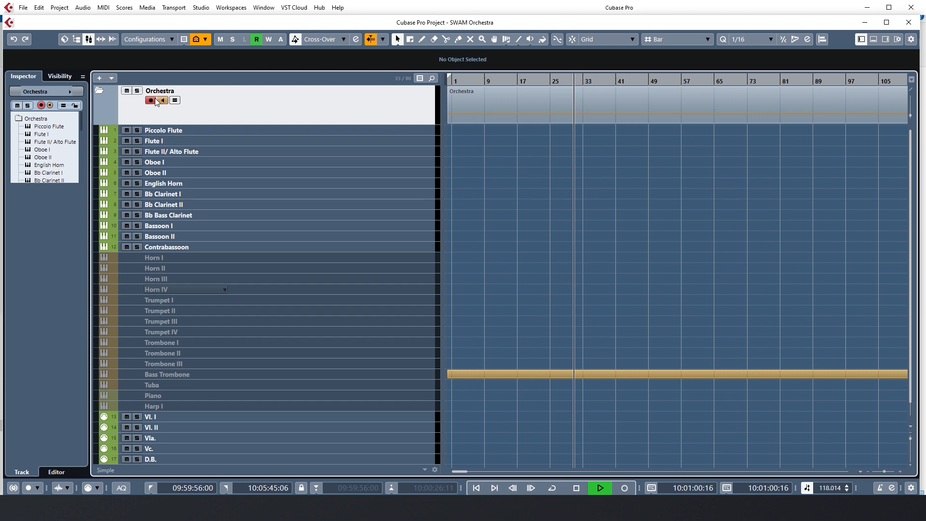
click(60, 76)
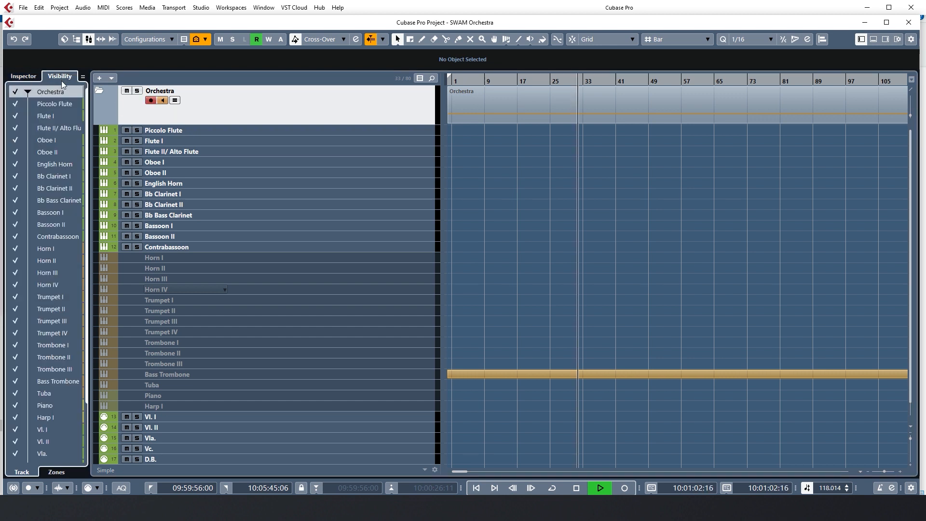
scroll(43, 345, up, 3)
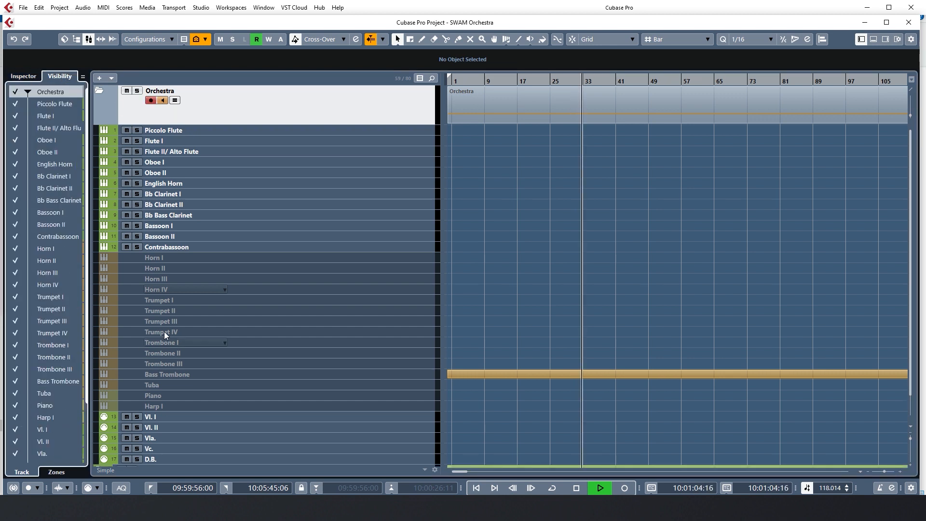
scroll(167, 331, down, 1)
click(99, 442)
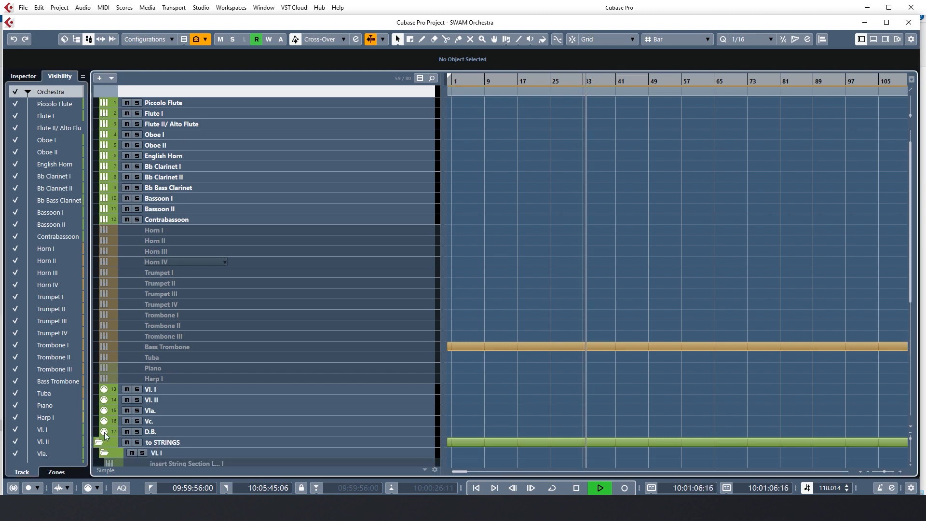
scroll(131, 386, down, 5)
scroll(130, 386, down, 4)
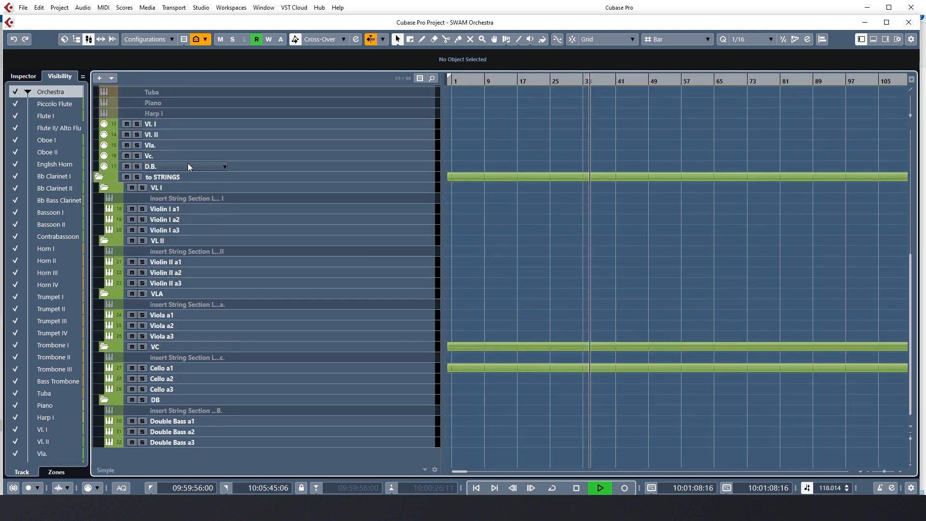
- Select the tracks D.B. up to Vl. I and inspect the MIDI sends of Vl. I
right_click(231, 164)
key(Escape)
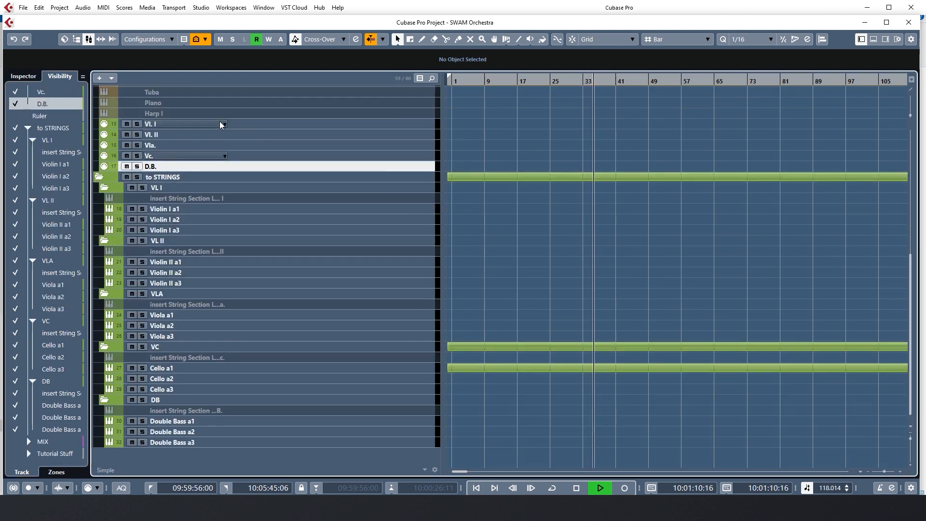
shift+click(219, 124)
click(23, 76)
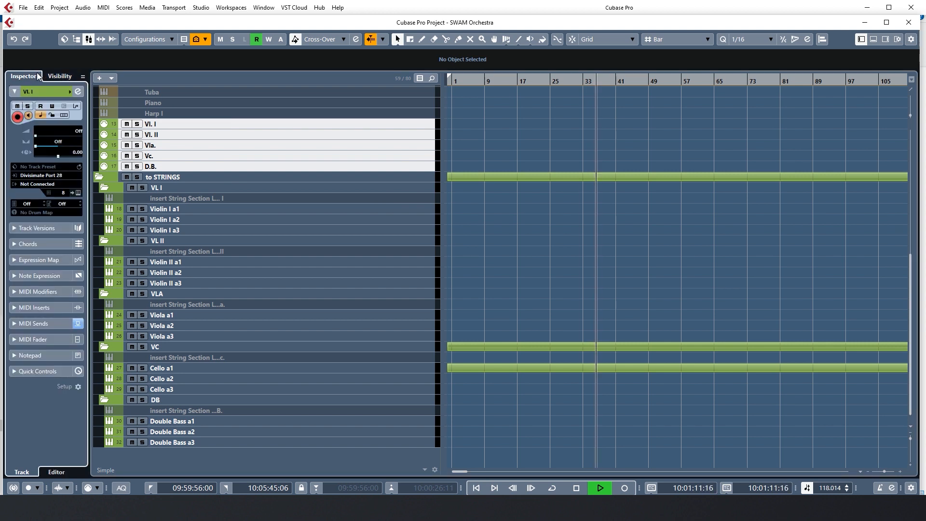
click(54, 318)
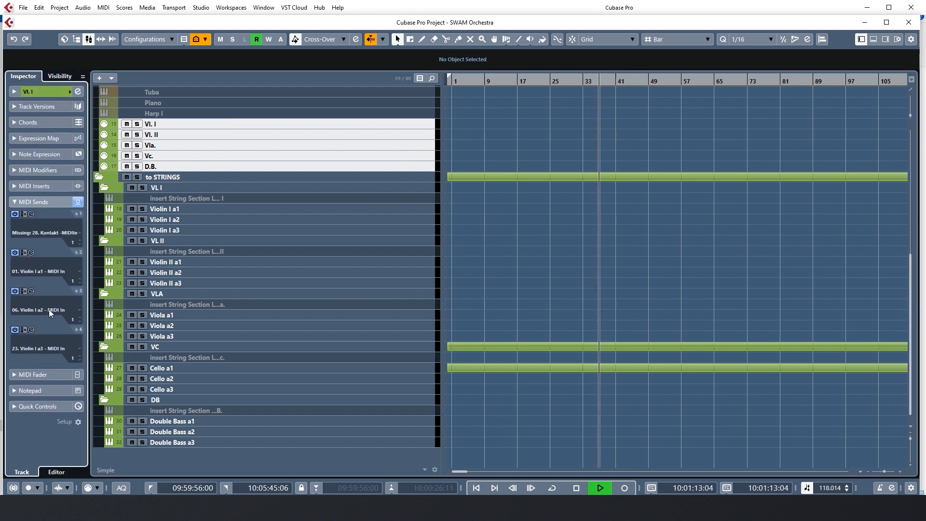
- Look through the disabled insert String Section tracks in the VL I, VL II, VLA, VC and DB folders
click(255, 199)
click(251, 251)
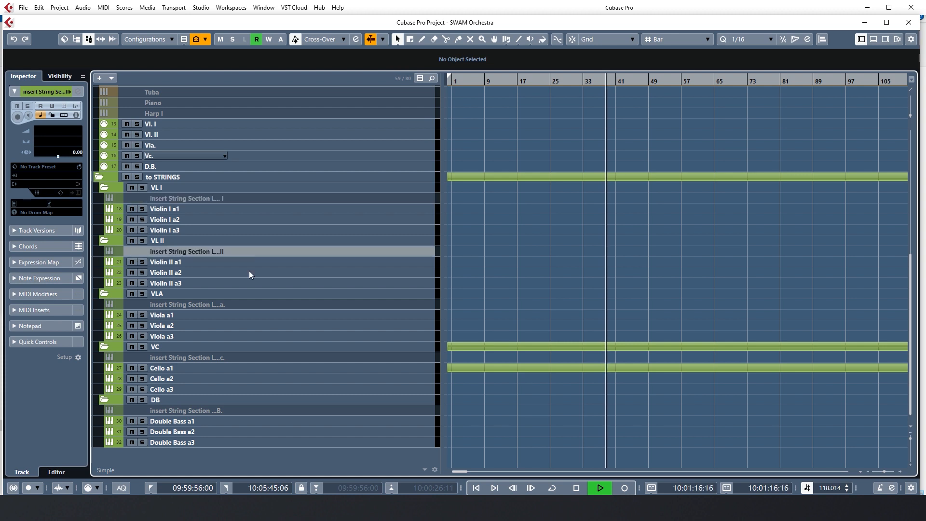
click(239, 305)
click(233, 359)
click(233, 411)
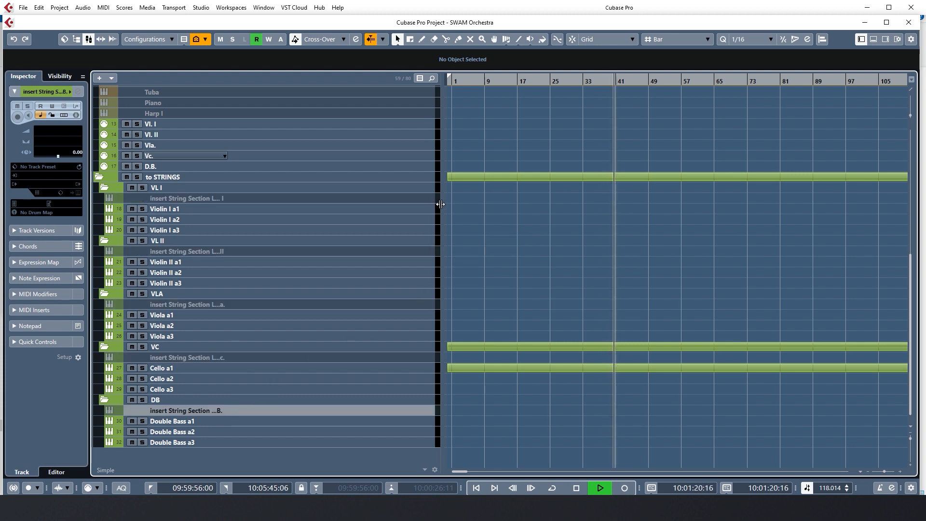
- Select the Orchestra folder and record a take with the SWAM strings from bar 42 to bar 51
scroll(337, 171, up, 10)
click(207, 116)
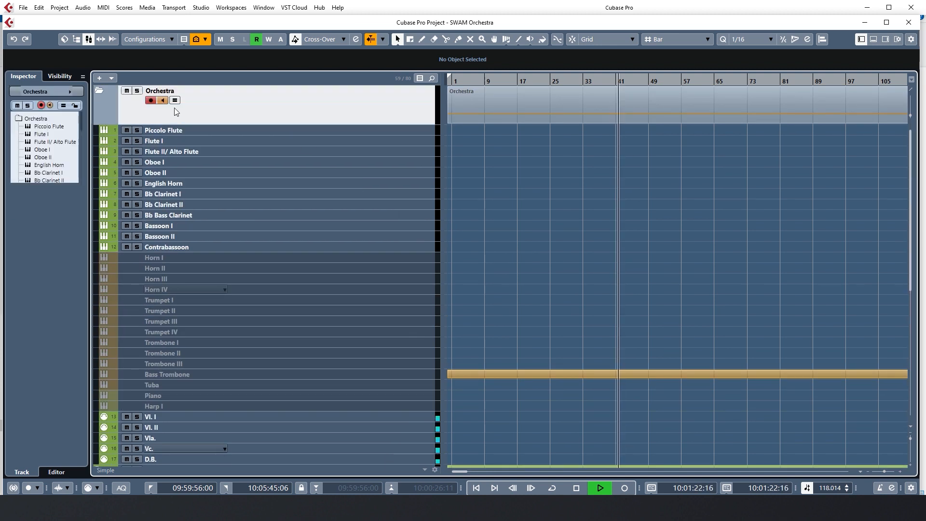
scroll(243, 128, down, 10)
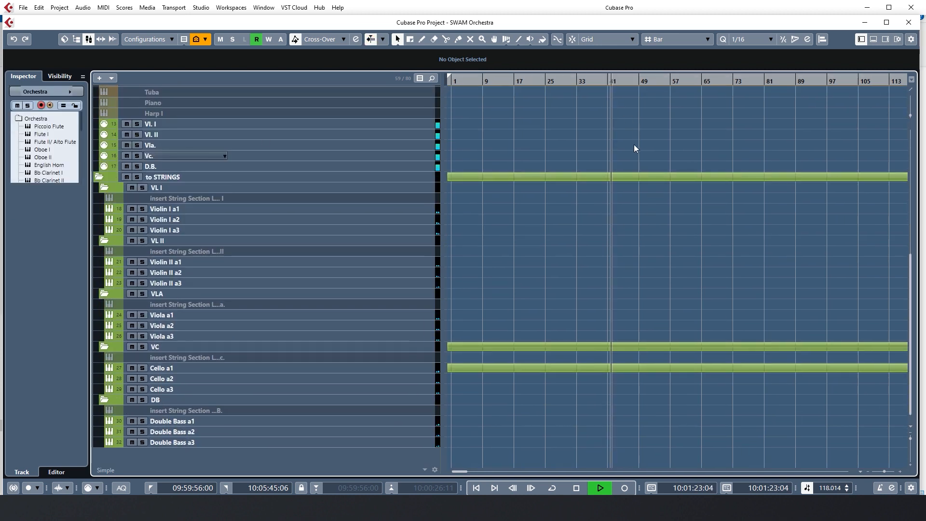
key(KP_Multiply)
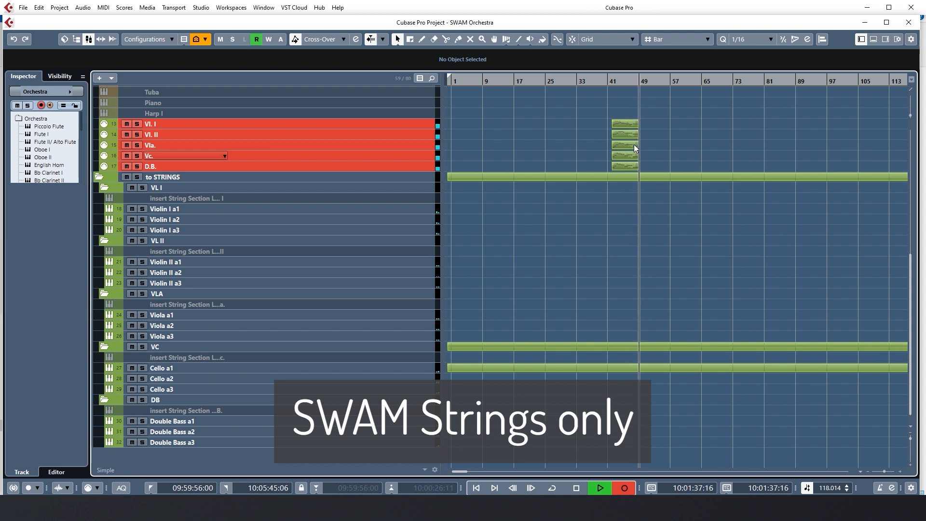
key(space)
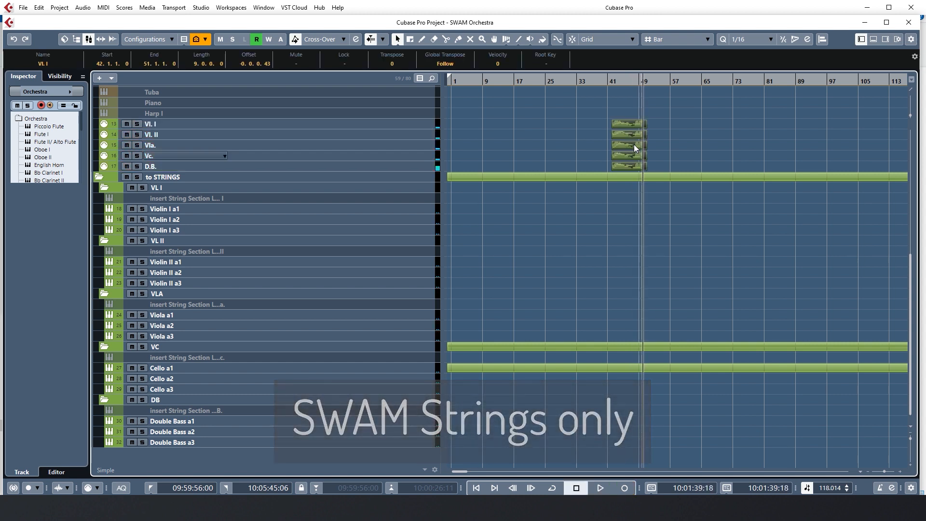
- Enable the five disabled insert String Section tracks and record a second strings take from bar 50 to bar 60
ctrl+click(233, 304)
ctrl+click(239, 358)
ctrl+click(242, 410)
right_click(242, 410)
click(314, 373)
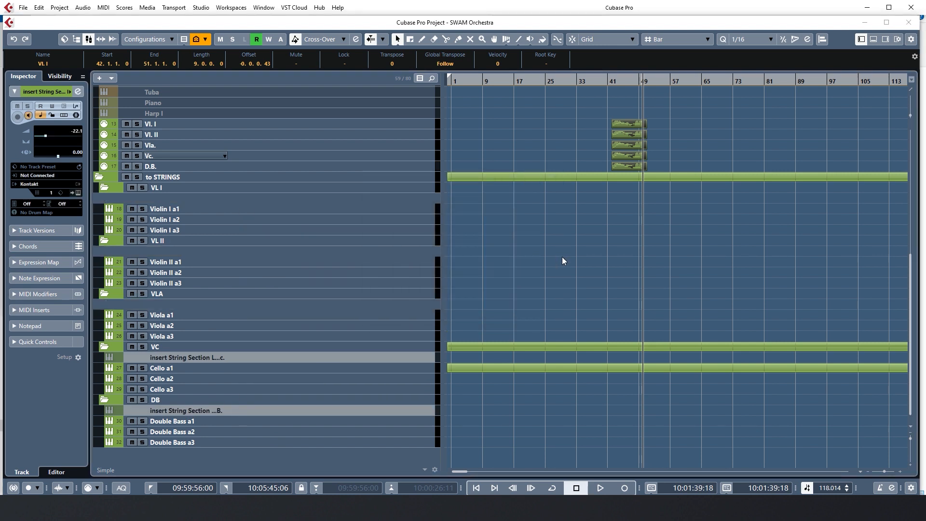
key(KP_Multiply)
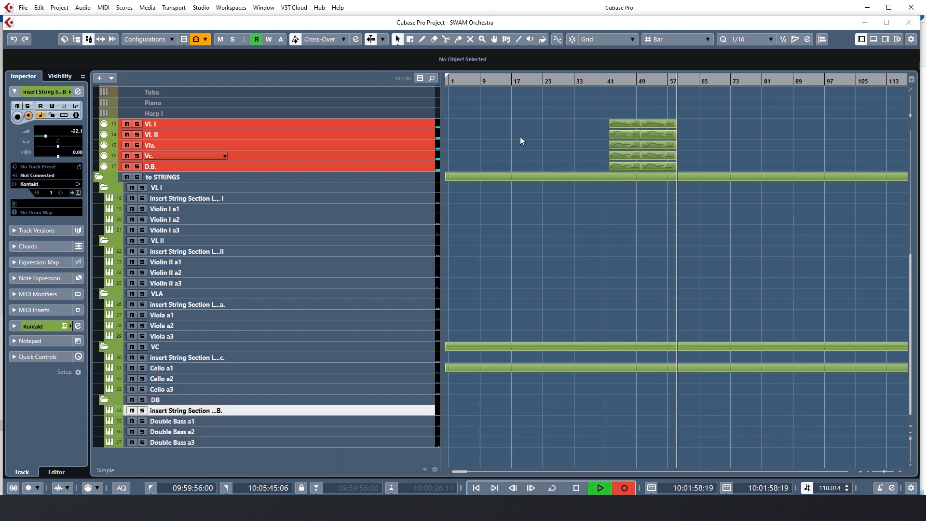
key(KP_Multiply)
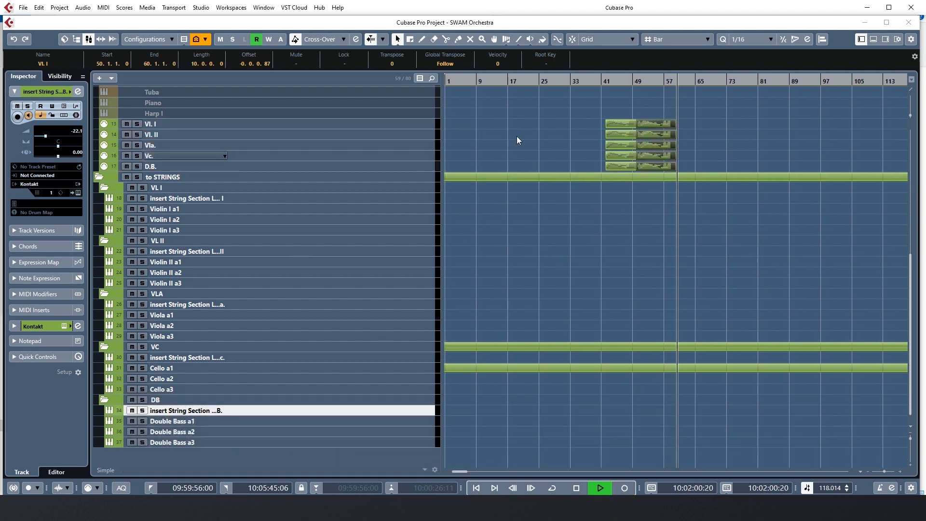
- Examine the stage position settings in the EAReverb2 audio insert of Violin II a3
click(193, 283)
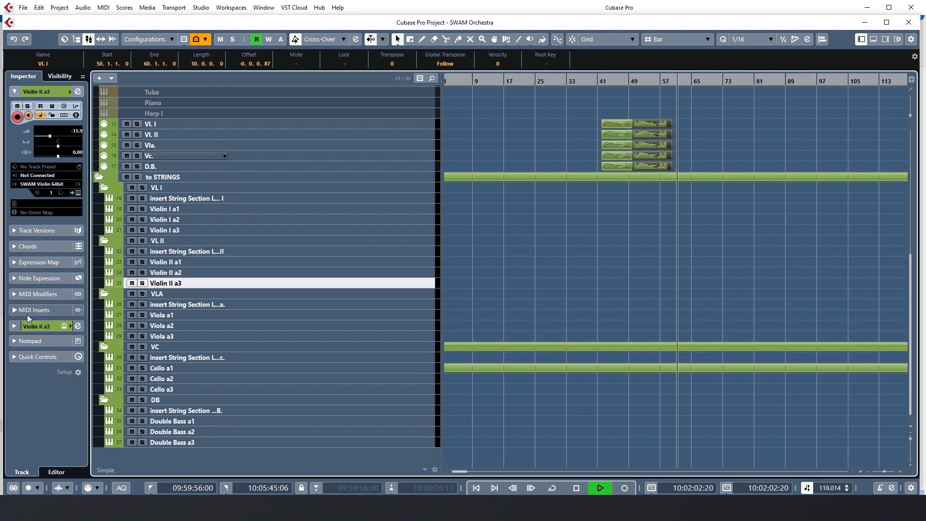
click(32, 326)
click(31, 216)
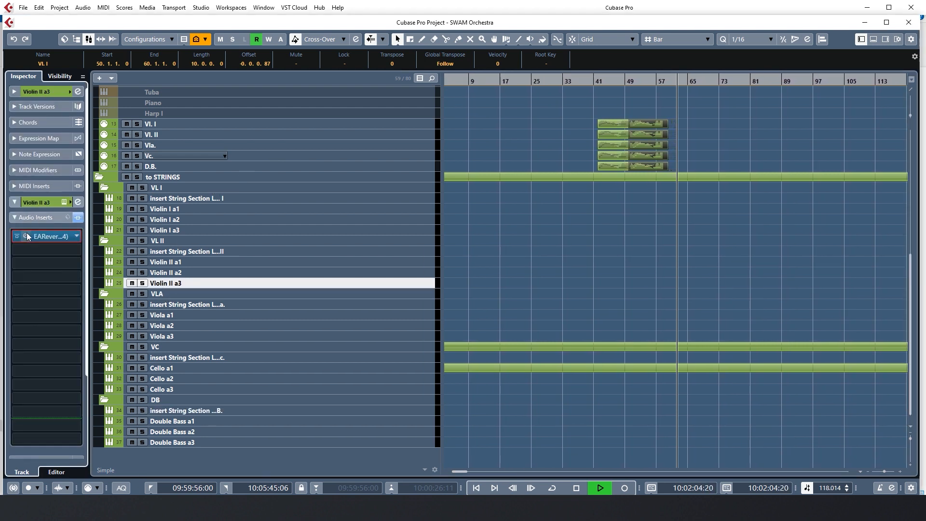
click(27, 236)
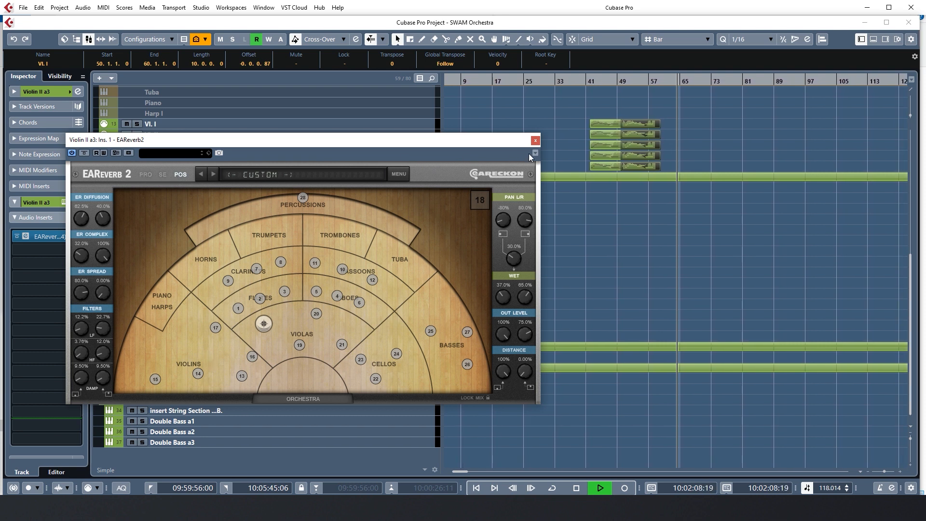
click(535, 141)
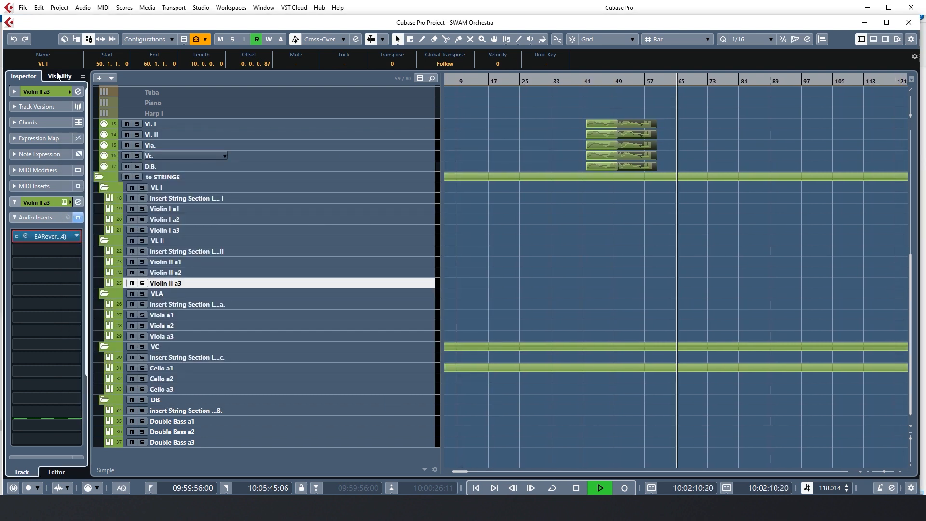
- Make the MIX folder visible in the project and expand it to show its FX, VCA and group tracks
click(59, 76)
scroll(20, 373, down, 10)
click(15, 442)
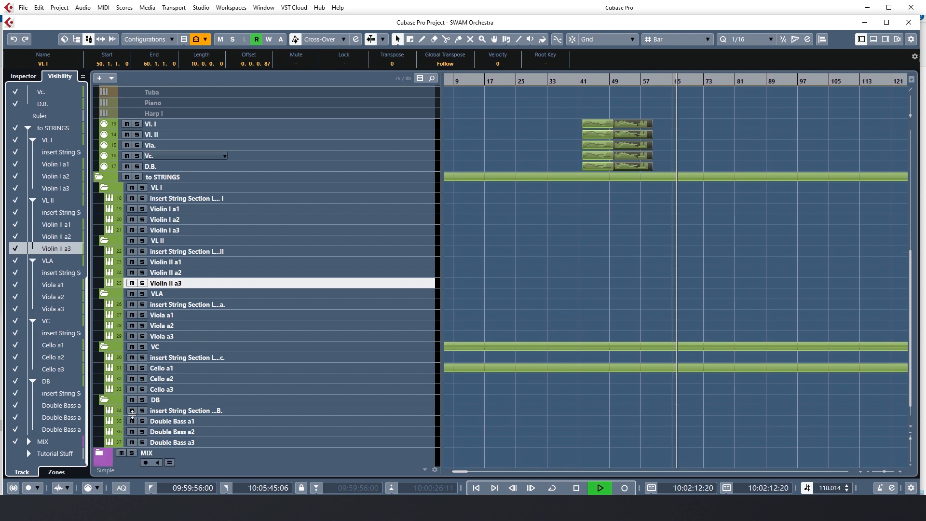
click(96, 454)
scroll(96, 455, down, 6)
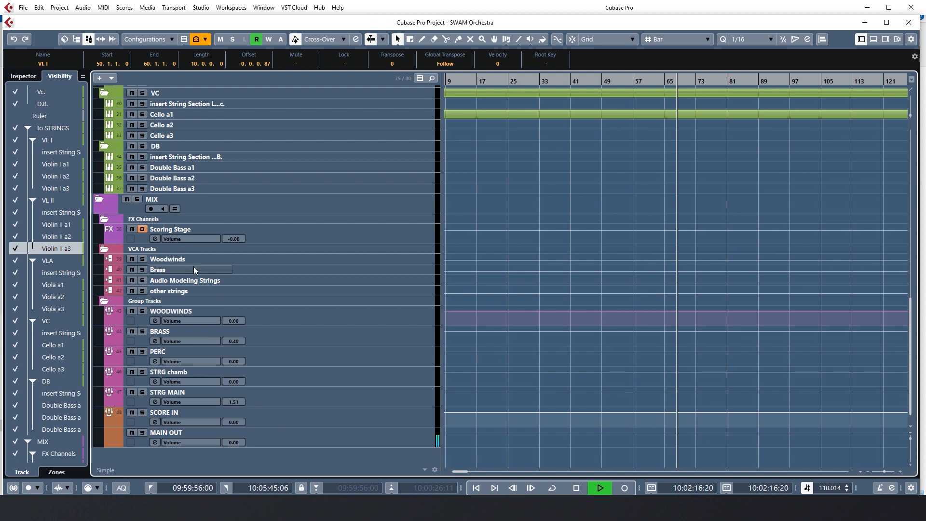
- Display the insert effects of the Scoring Stage FX channel
click(199, 227)
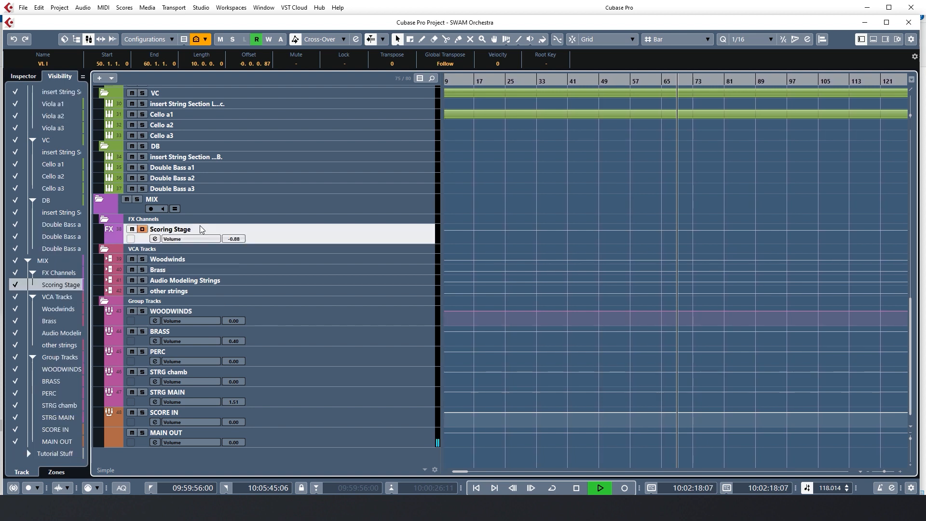
click(23, 76)
click(48, 122)
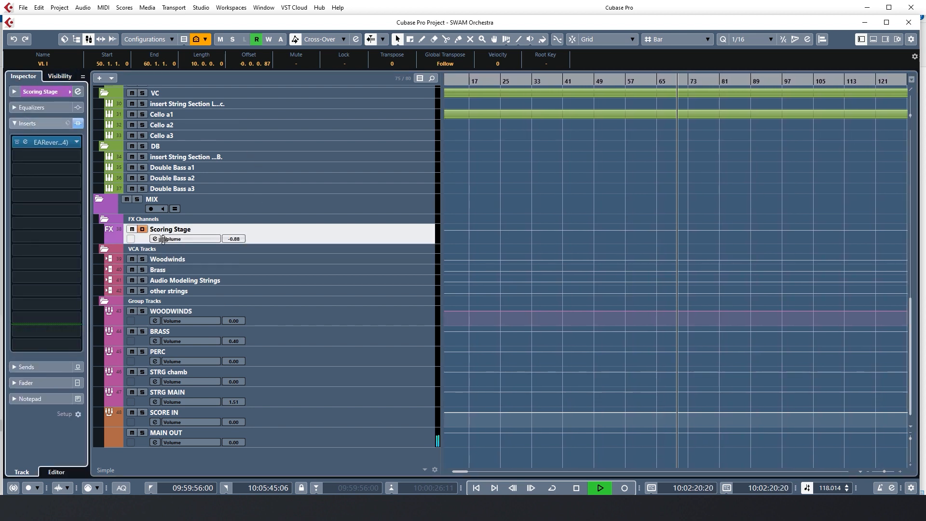
- Show the project's track visibility list and collapse the MIX folder in the track list
click(57, 76)
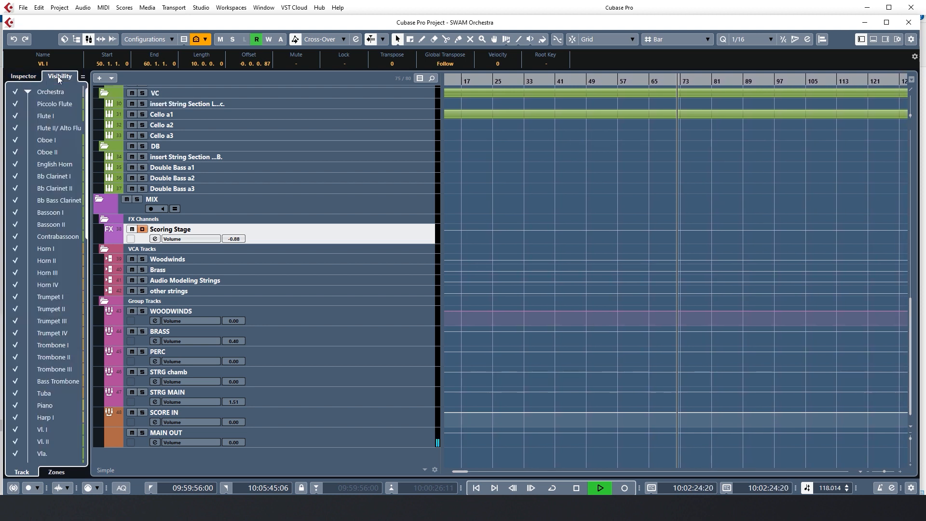
click(103, 199)
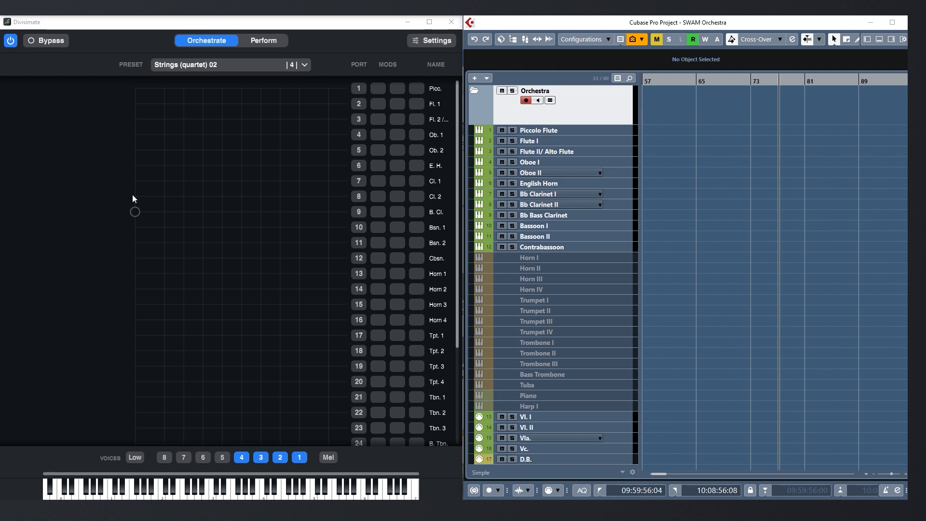
- In Divisimate, load the Strings & 2 Fl & 2 Cl performance preset and display its voice routing in the Orchestrate view
scroll(106, 206, down, 3)
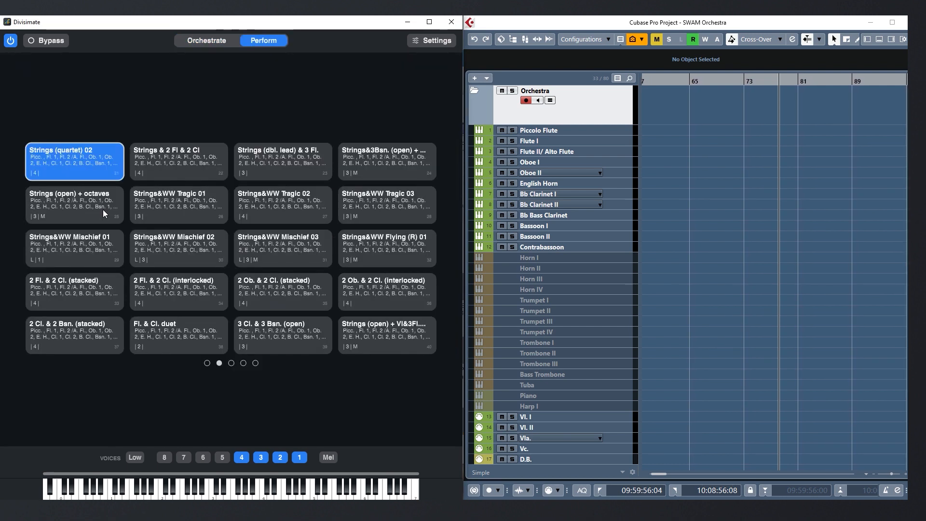
click(137, 175)
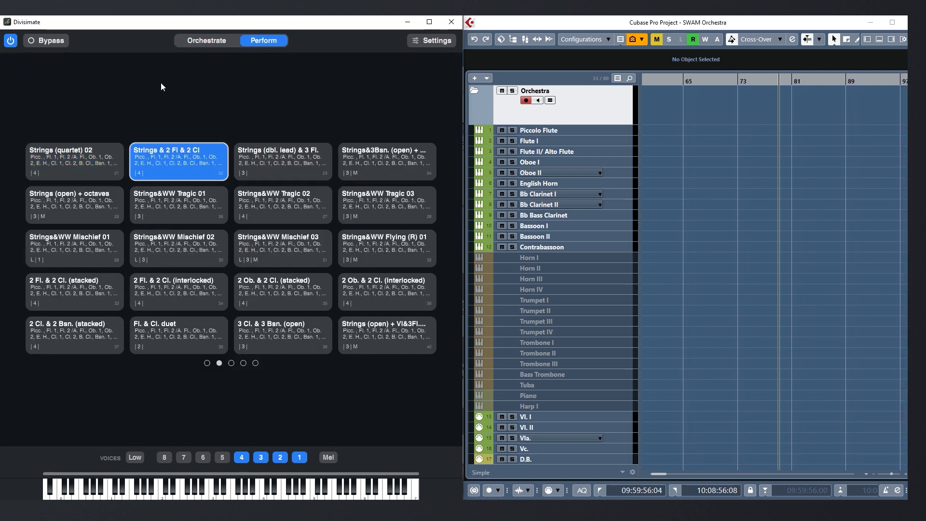
click(195, 43)
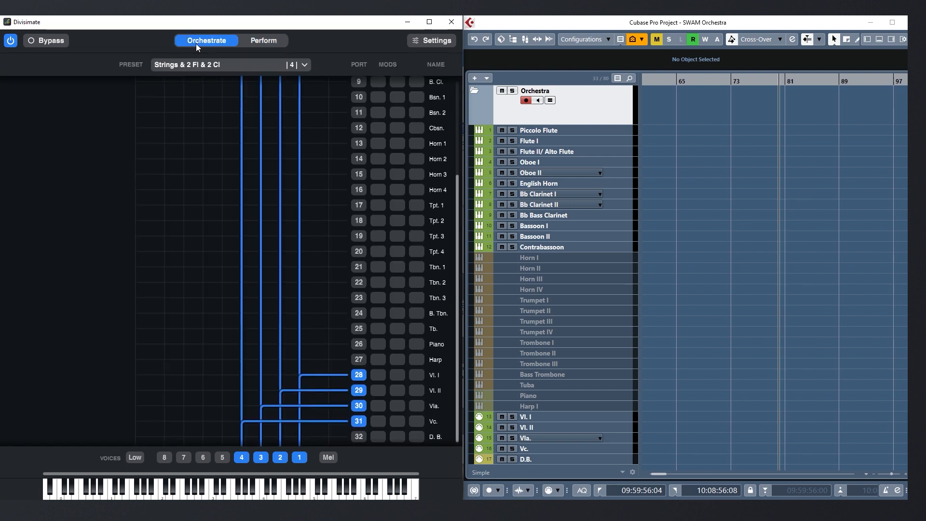
- In Cubase, record a take of the Strings & 2 Fl & 2 Cl preset on the enabled orchestra tracks from bar 81 to bar 94
click(777, 251)
key(KP_Multiply)
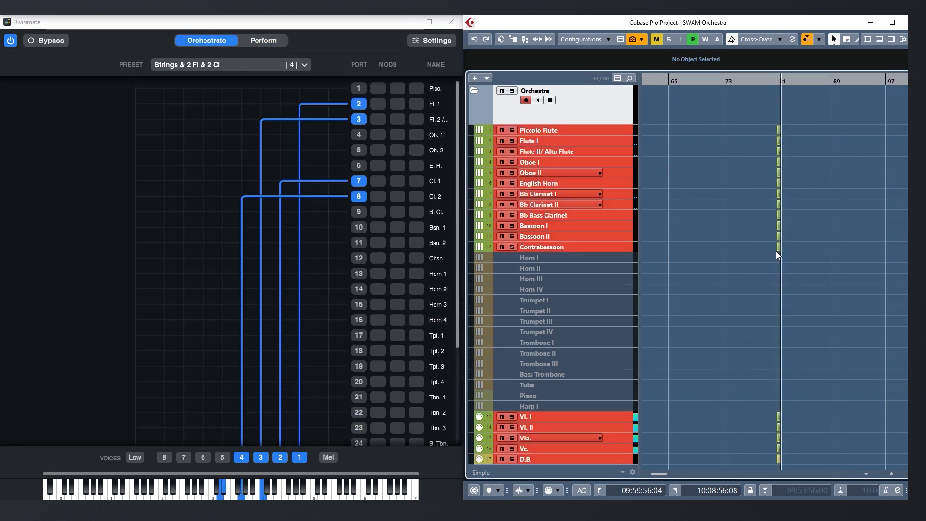
scroll(777, 251, up, 5)
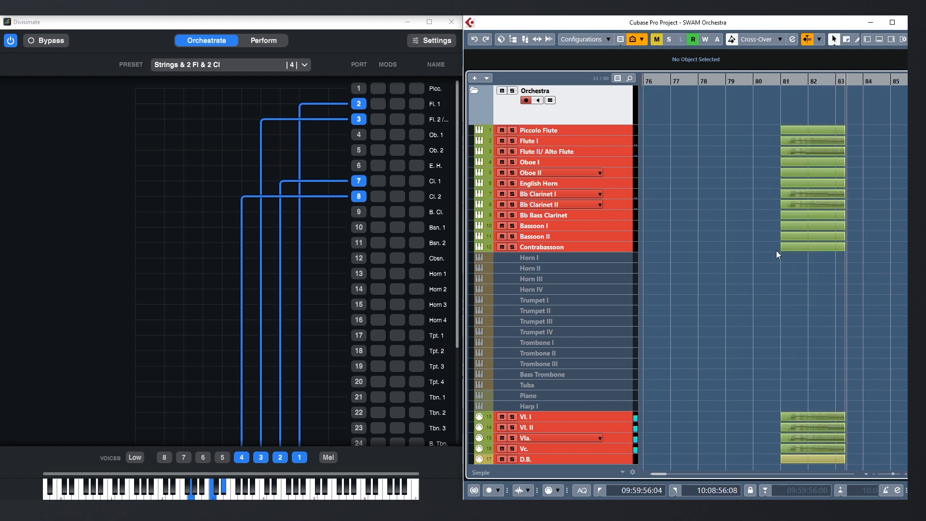
click(806, 41)
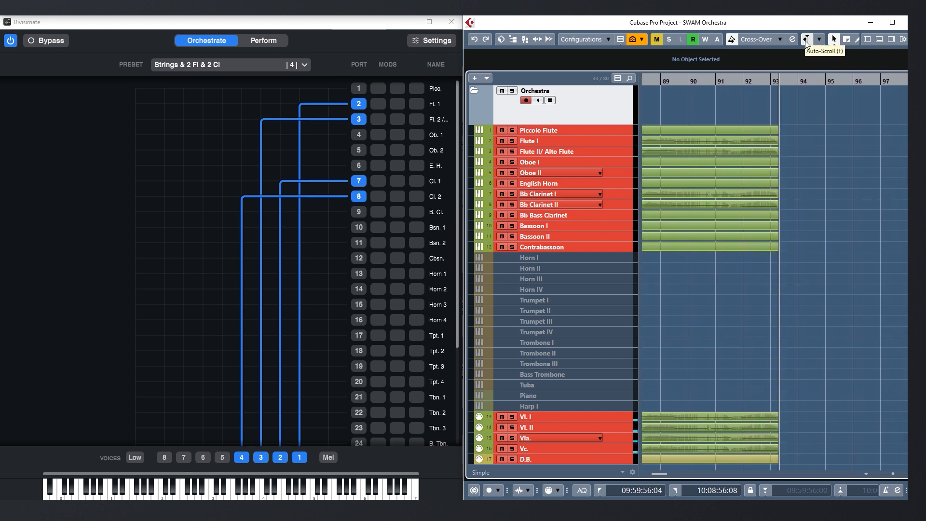
key(space)
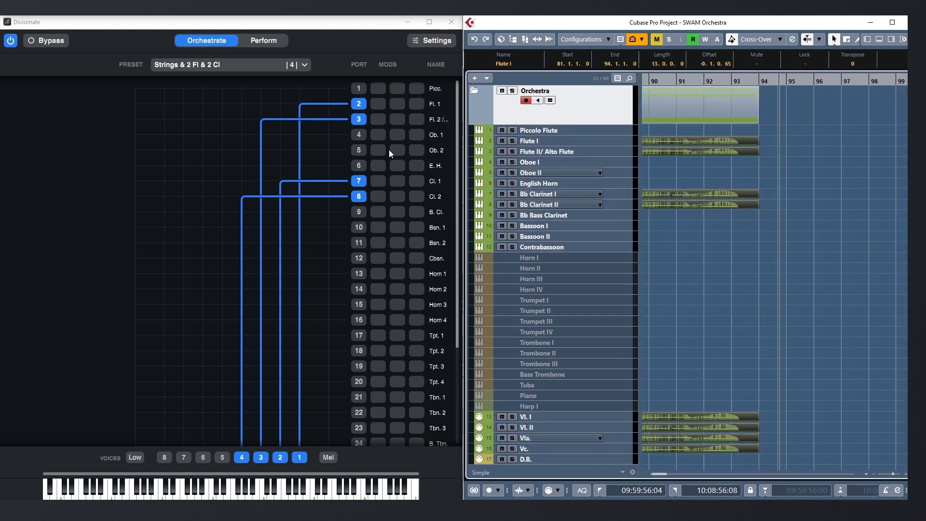
- Examine how the four voices are routed to the flute, clarinet and string ports in Divisimate
scroll(296, 127, down, 4)
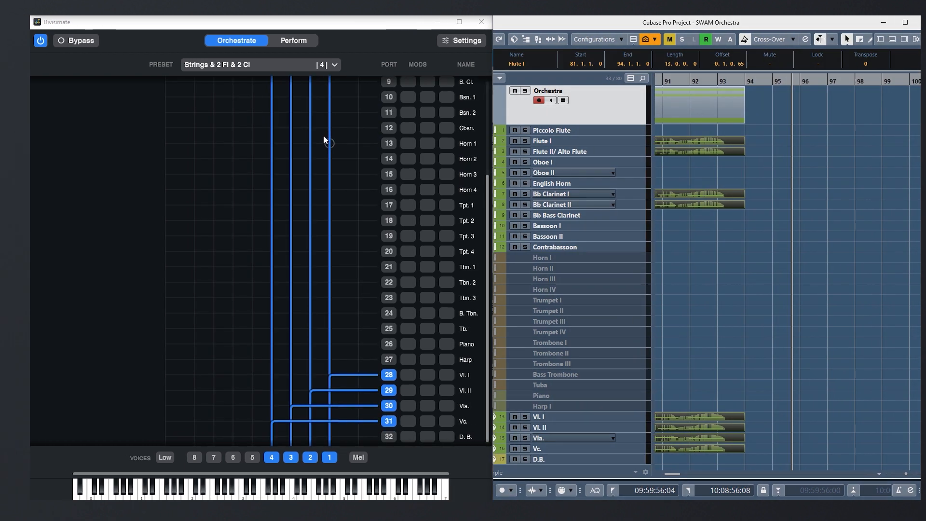
scroll(319, 140, up, 3)
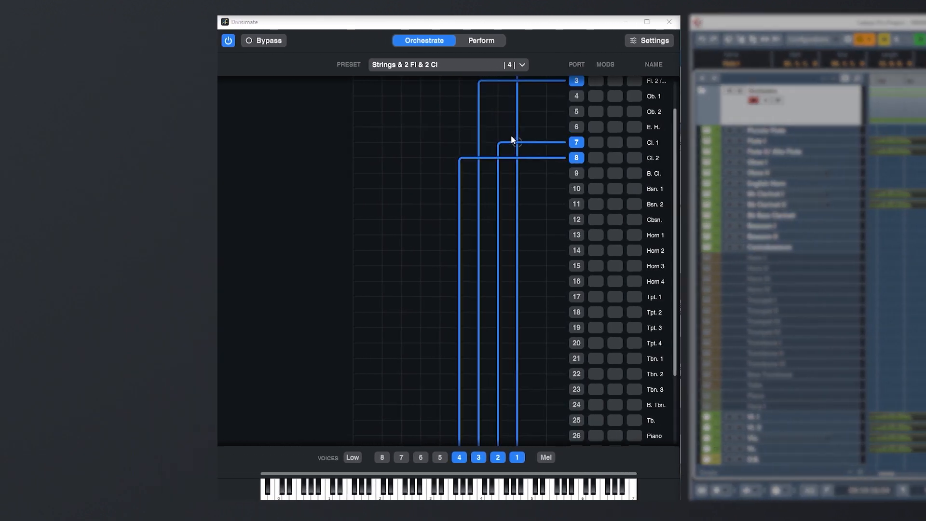
scroll(508, 139, up, 1)
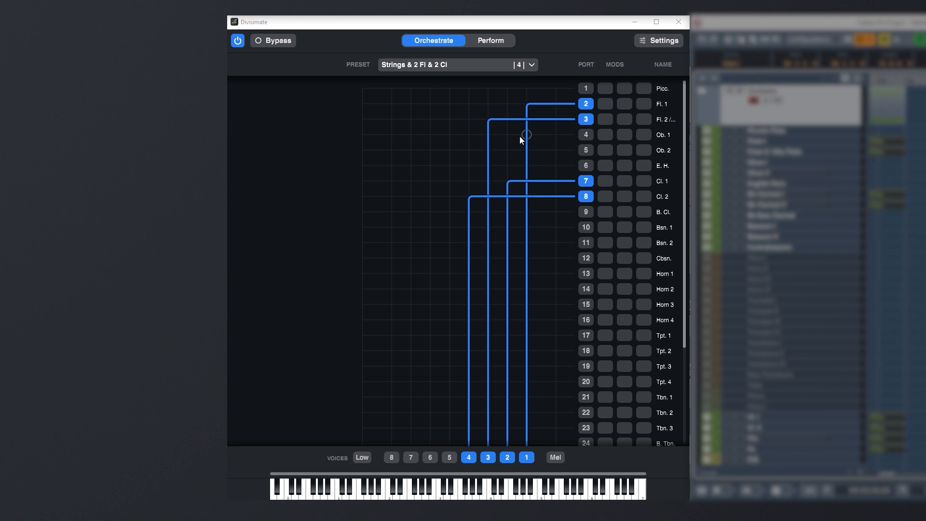
scroll(520, 136, down, 5)
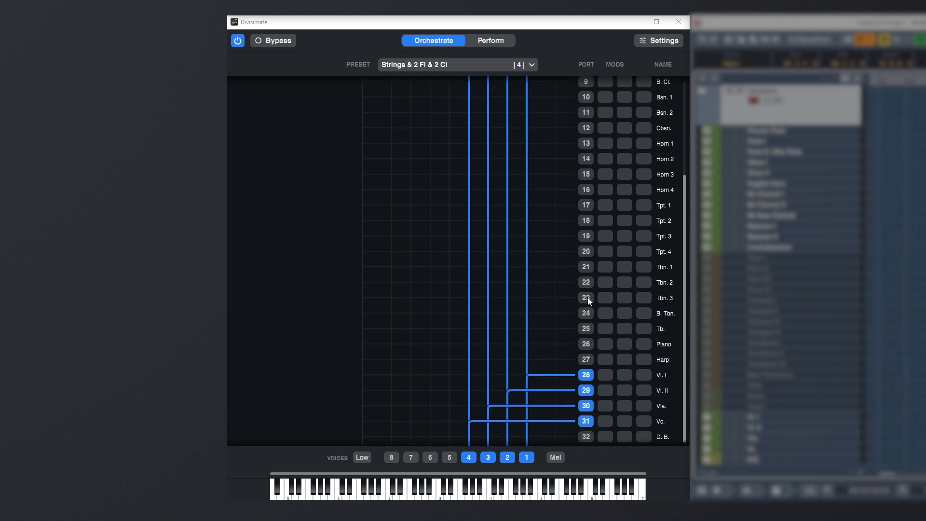
- Try routing voice 1 to the Piano and Harp ports and remove both connections again
click(528, 347)
click(528, 348)
click(524, 358)
click(526, 359)
scroll(524, 358, up, 3)
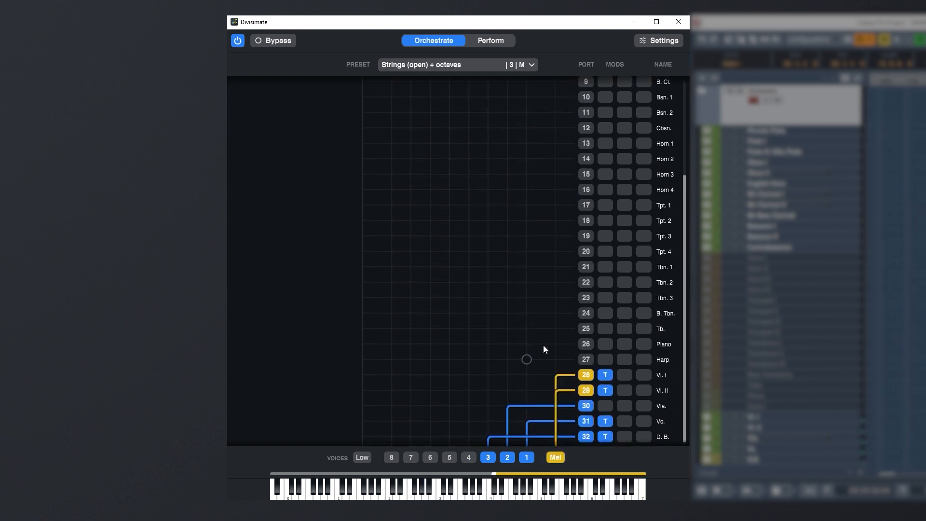
- Check the Vl. I transposition in the Strings (open) + octaves preset and record a take with that preset
click(897, 293)
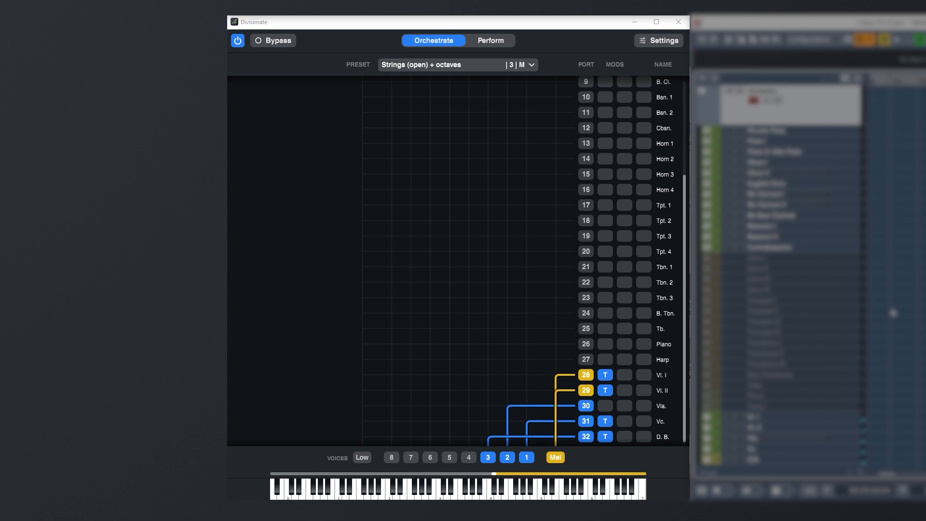
click(606, 381)
click(606, 381)
click(606, 379)
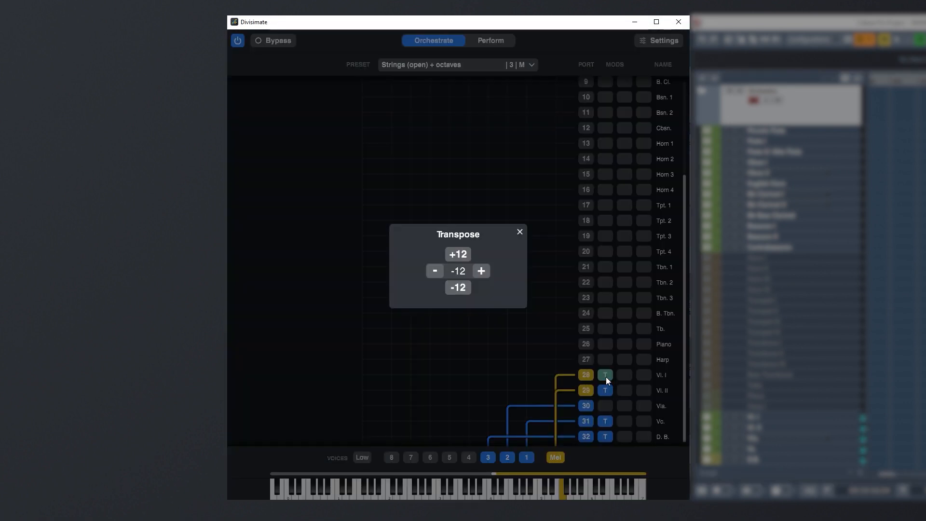
click(607, 375)
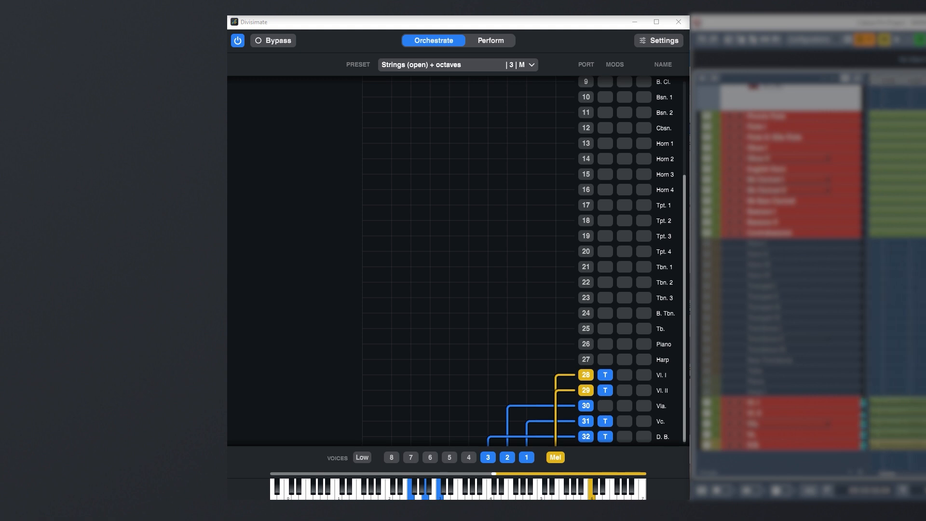
key(space)
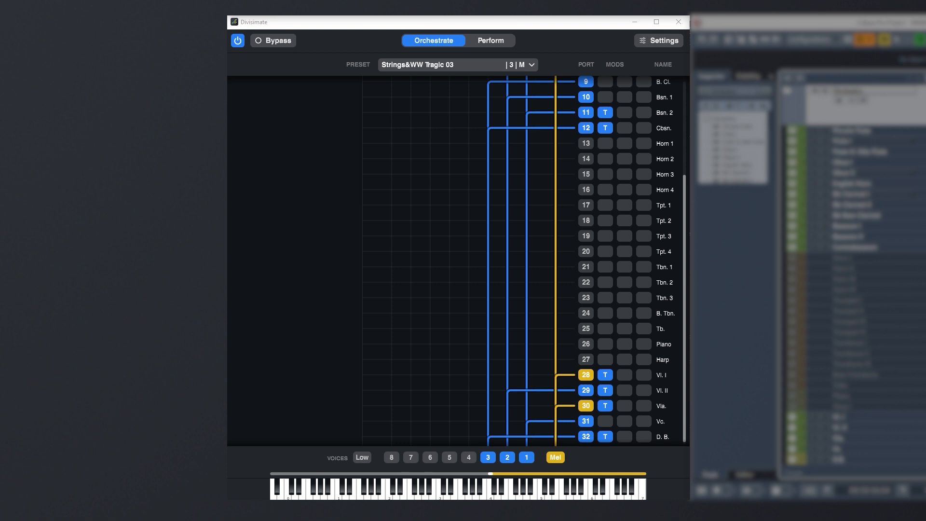
- Examine the port routing and the flute and oboe transposition settings of the Strings&WW Mischief 01 preset
scroll(925, 141, down, 1)
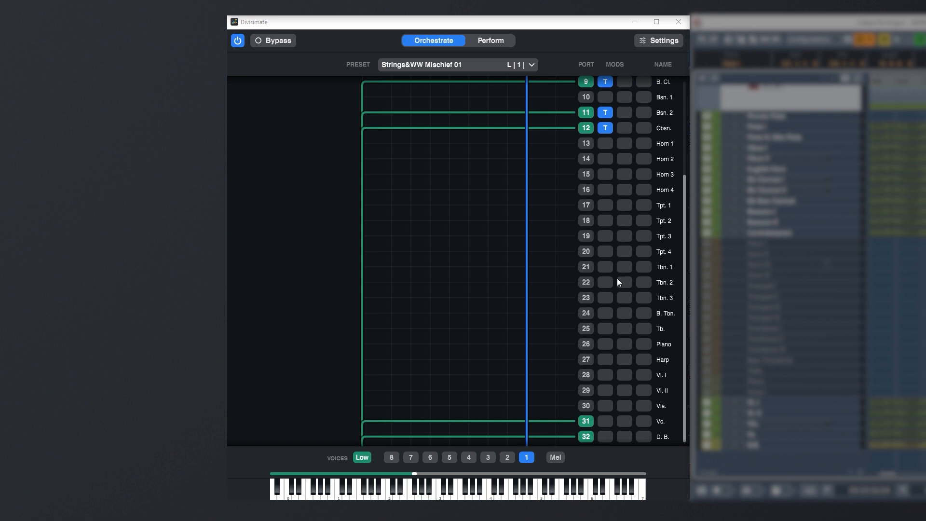
scroll(390, 400, up, 5)
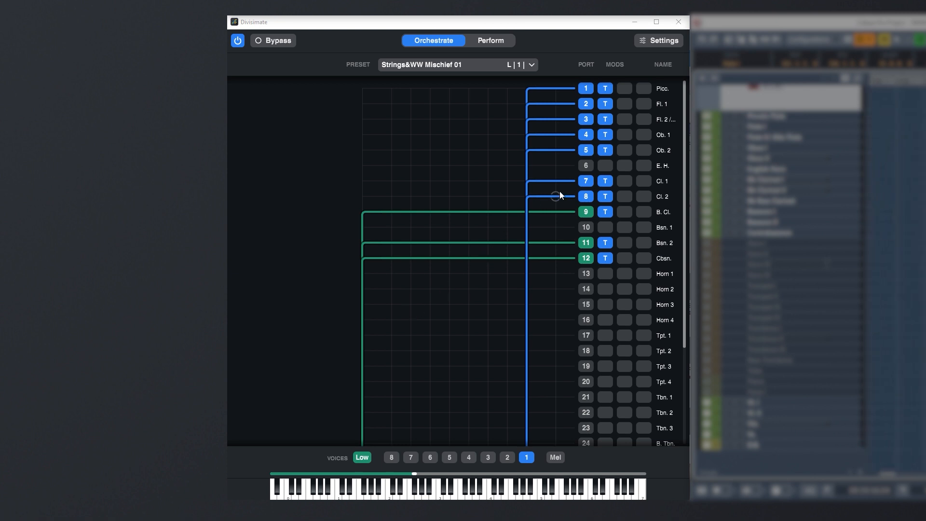
click(603, 92)
click(603, 105)
click(603, 105)
click(605, 129)
click(605, 129)
click(604, 124)
click(604, 123)
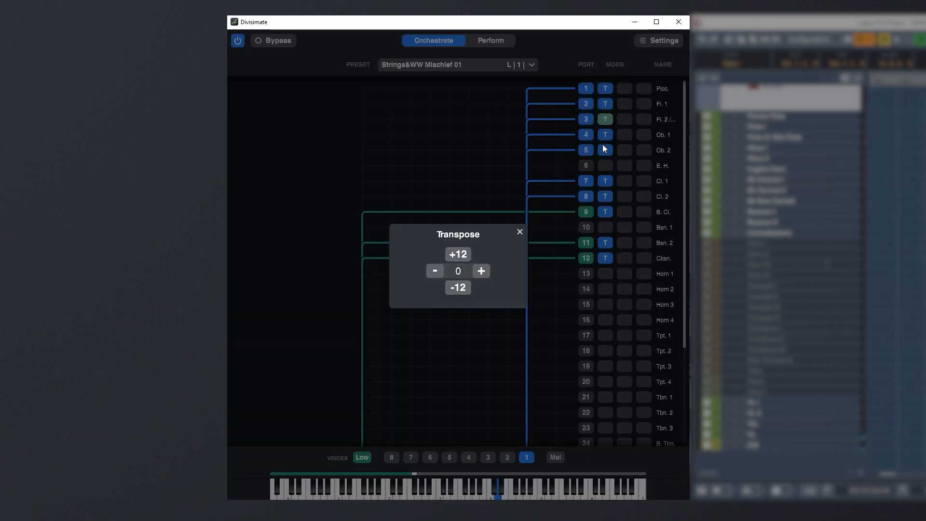
click(603, 147)
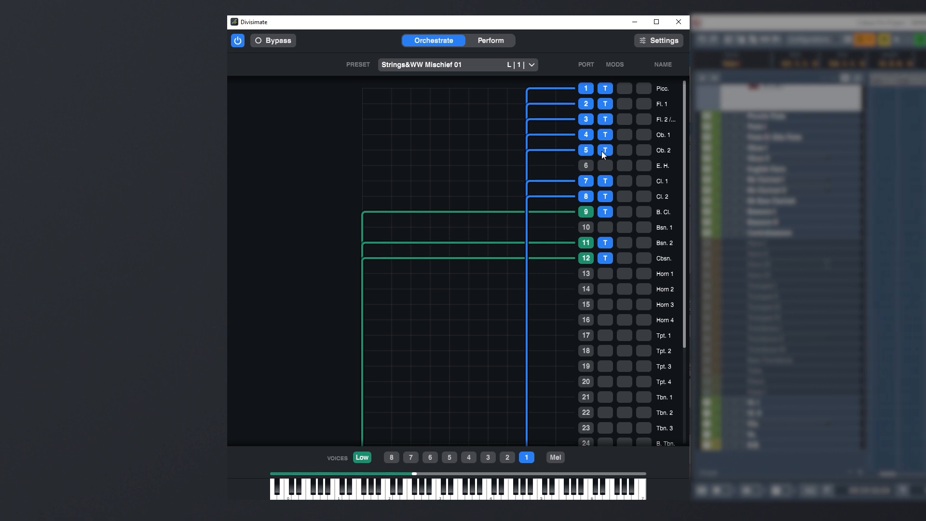
scroll(827, 214, up, 1)
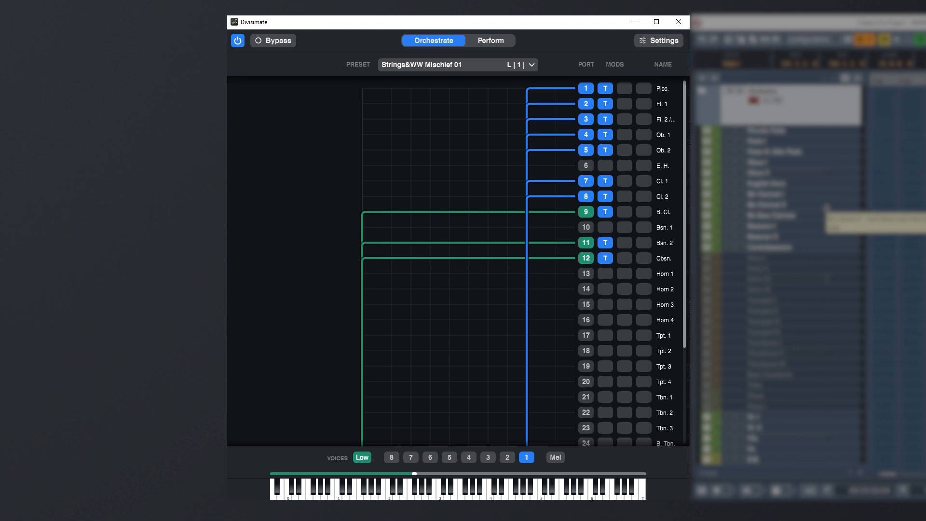
scroll(639, 233, down, 5)
scroll(638, 235, up, 5)
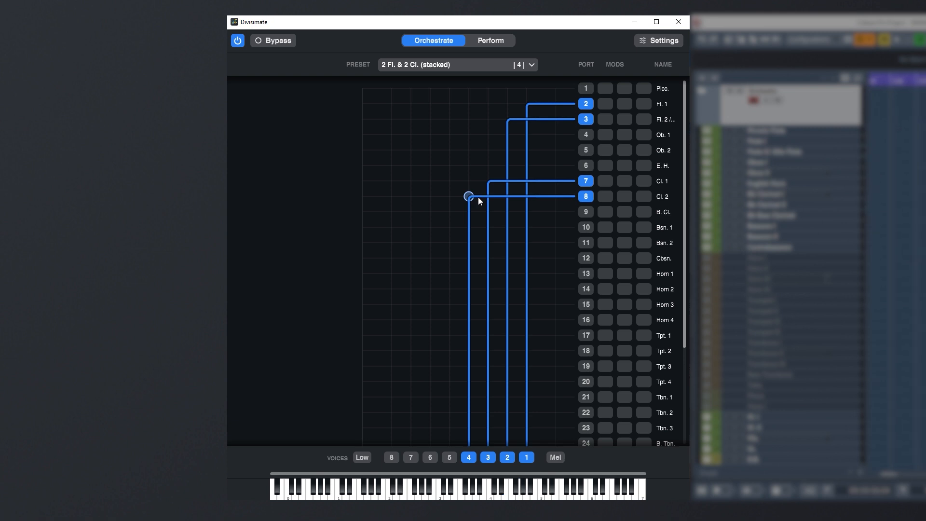
- In the 2 Ob. & 2 Cl. (stacked) preset, reroute Ob. 2 to voice 4, Cl. 1 to voice 2 and Cl. 2 to voice 3
key(Down)
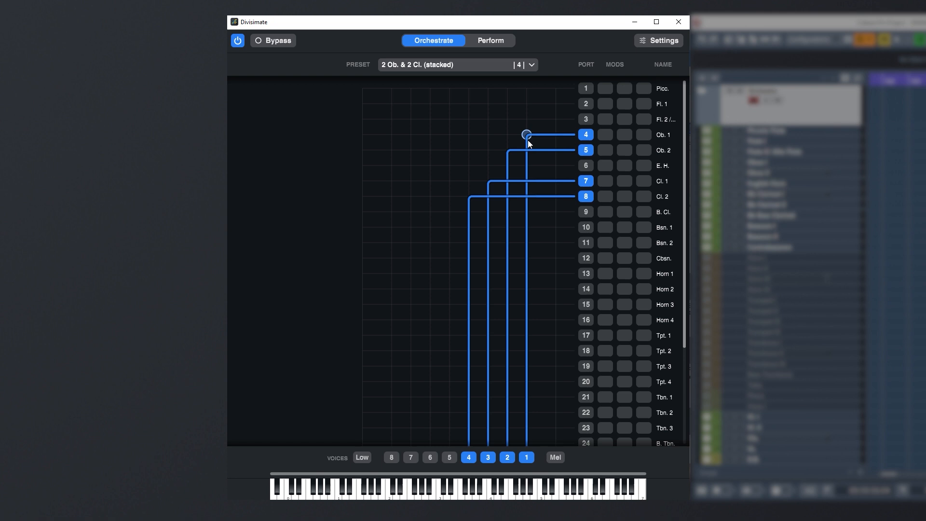
click(514, 146)
click(470, 155)
click(487, 183)
click(490, 197)
click(509, 184)
click(491, 194)
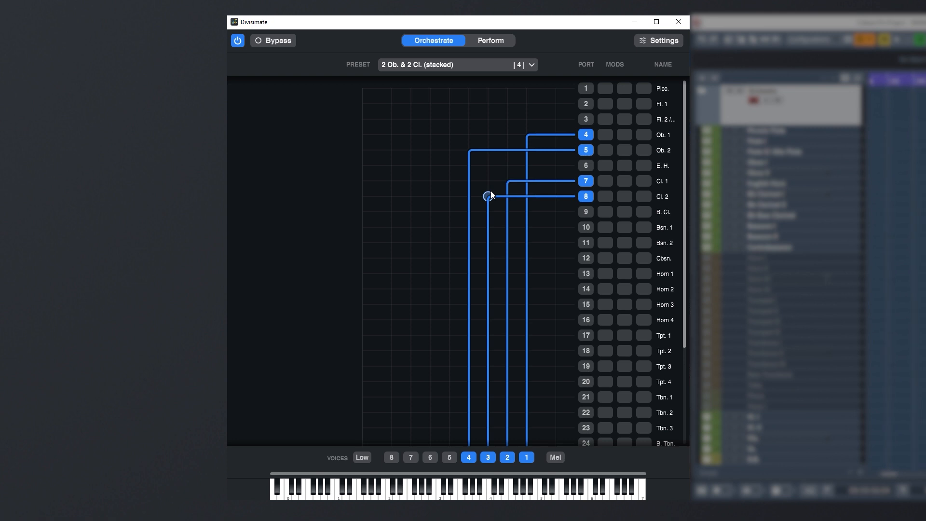